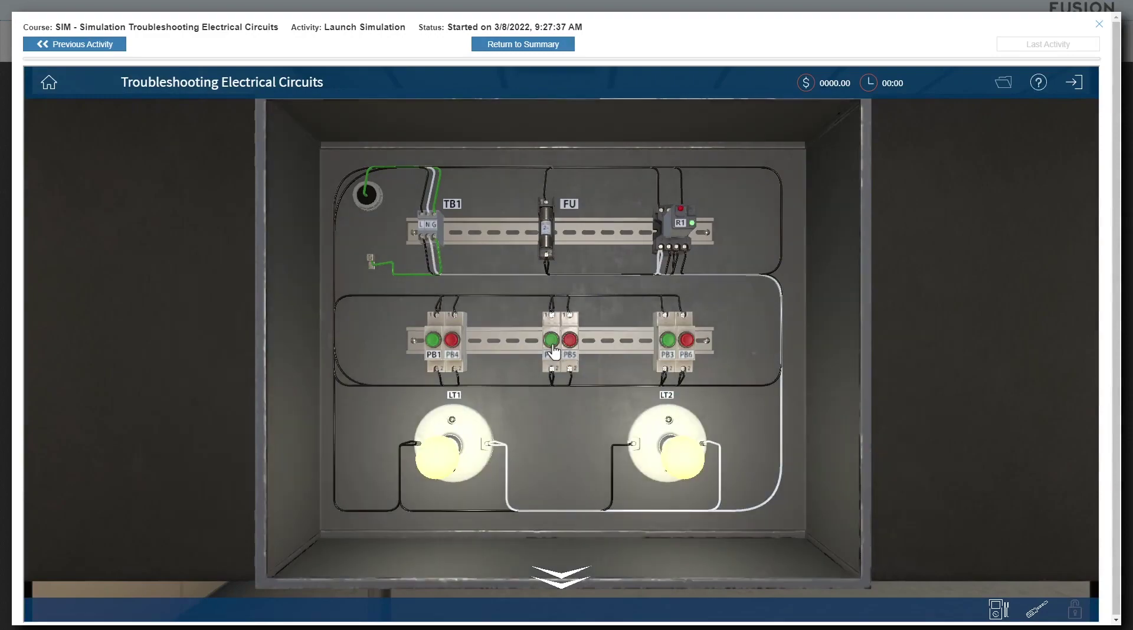
Step: Stop and restart the lamp circuit, measure relay R1 resistance across terminals 7 and 2, then view relay A
left_click(568, 342)
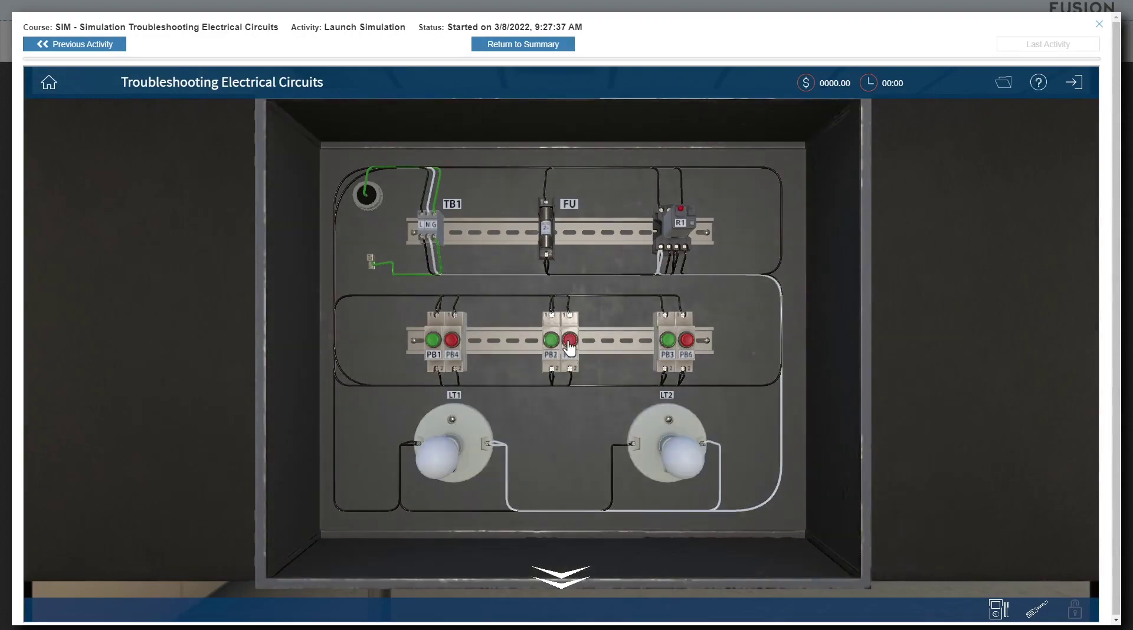
left_click(670, 343)
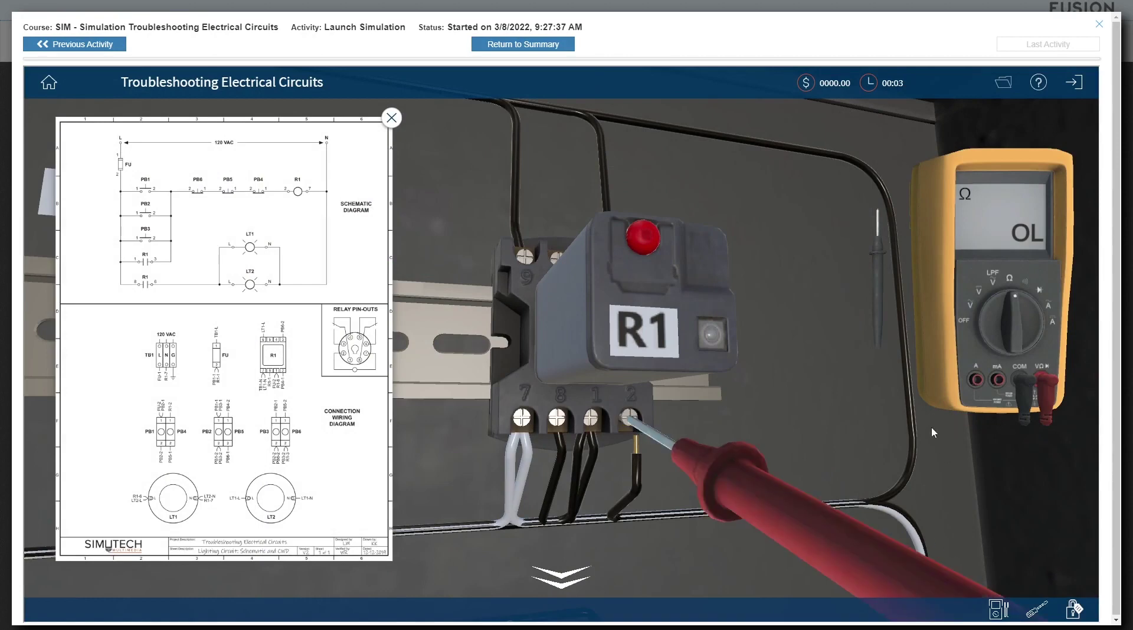
left_click(522, 418)
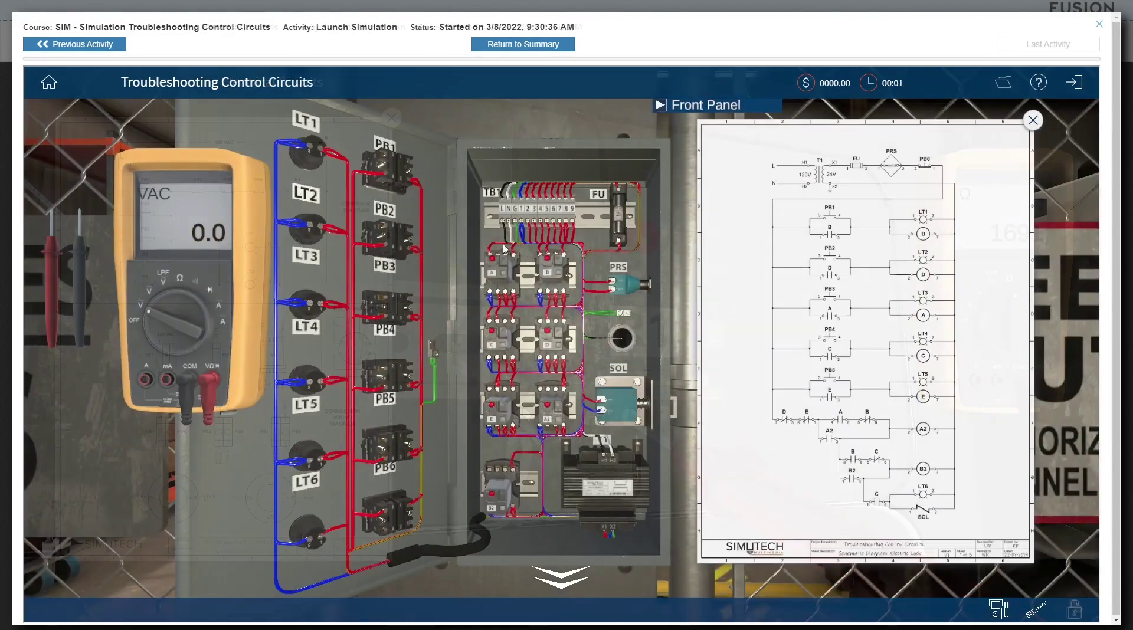
left_click(505, 249)
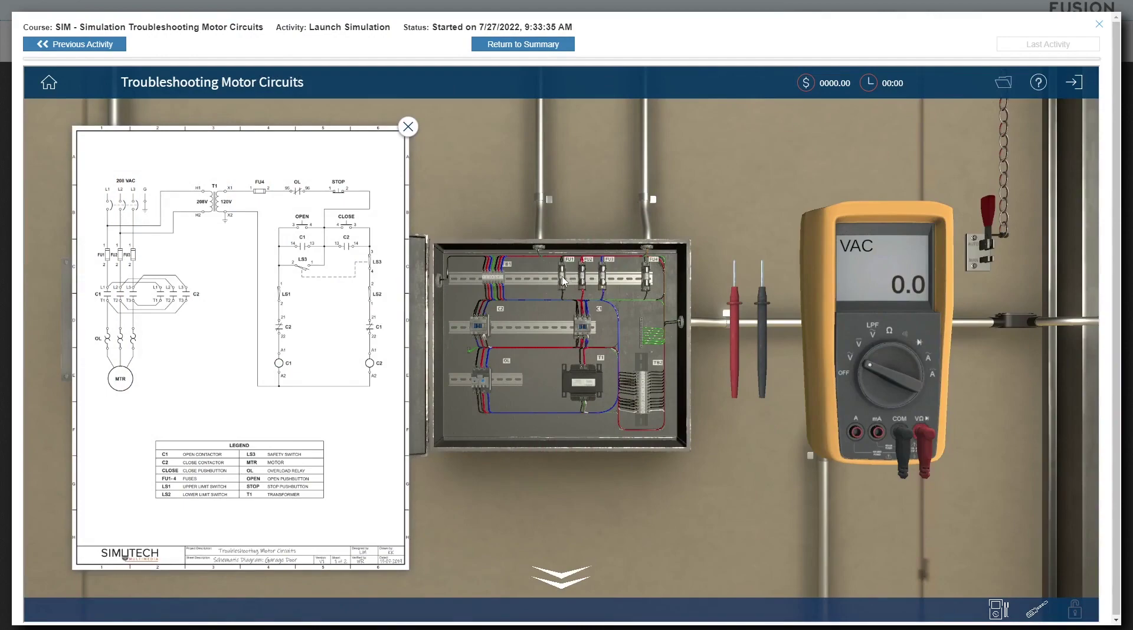
Step: Zoom in on the motor circuit's FU1 and FU2 fuses
left_click(564, 281)
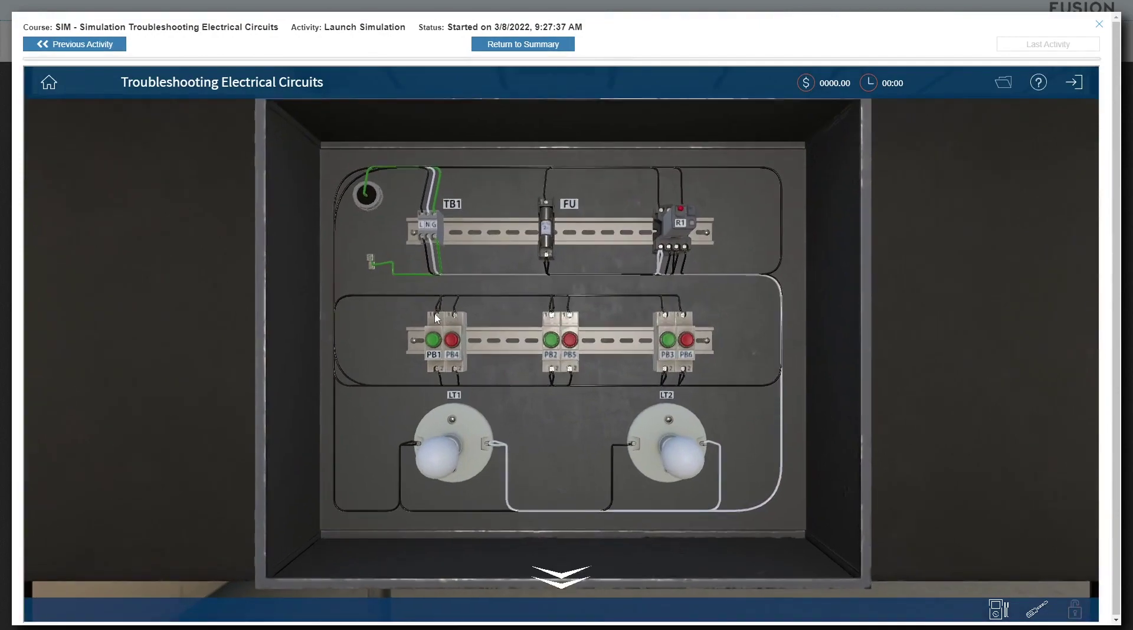
Step: Start the circuit with PB1 to light both lamps, then light station lamps 3 and 1
left_click(433, 342)
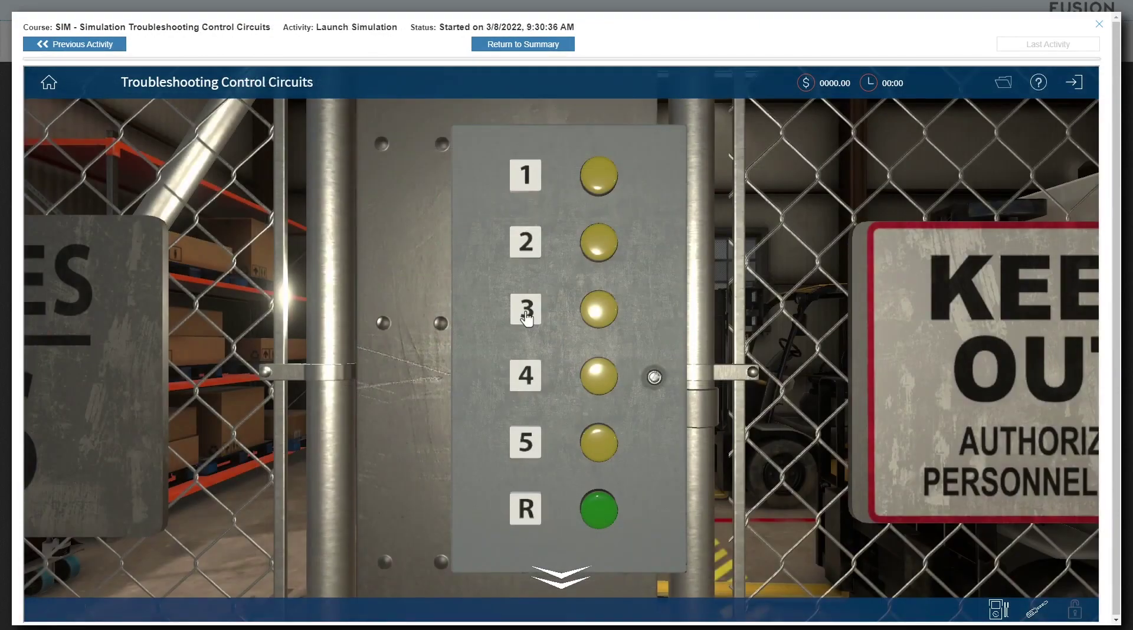
left_click(527, 318)
left_click(530, 174)
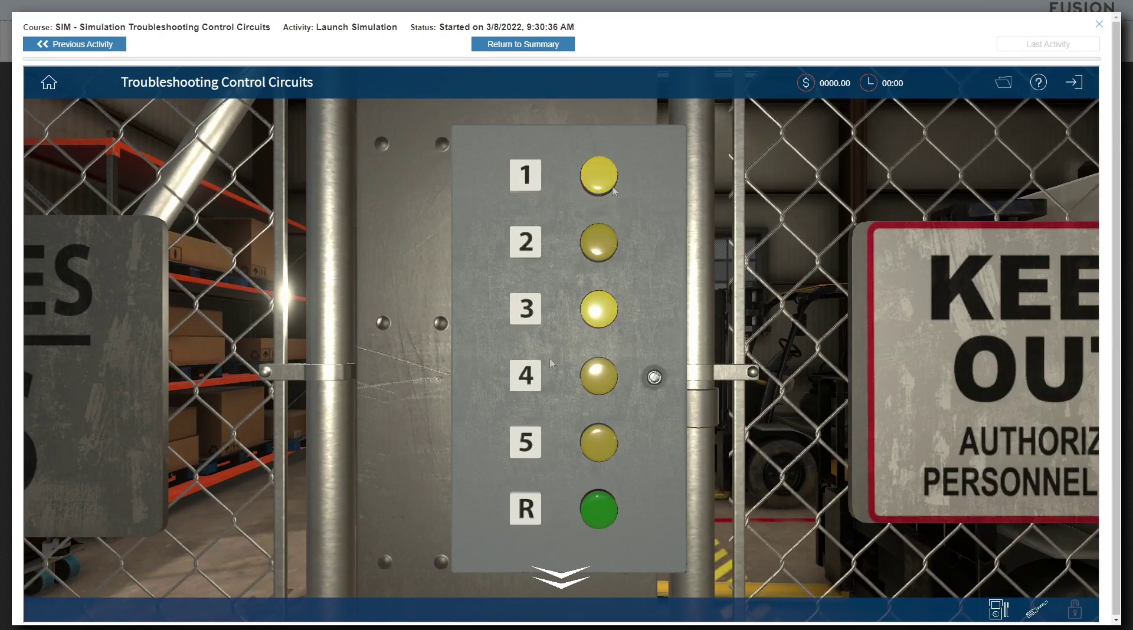
Step: Open the front panel door, zoom out to the enclosure, and press PB2 to light lamp L2
left_click(655, 378)
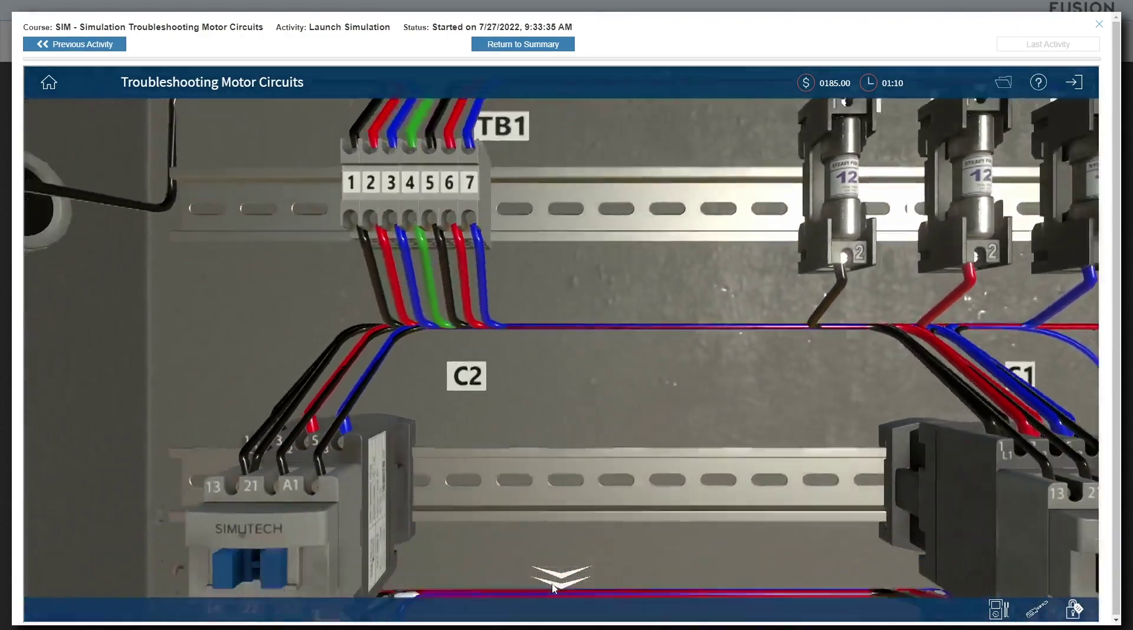
left_click(555, 584)
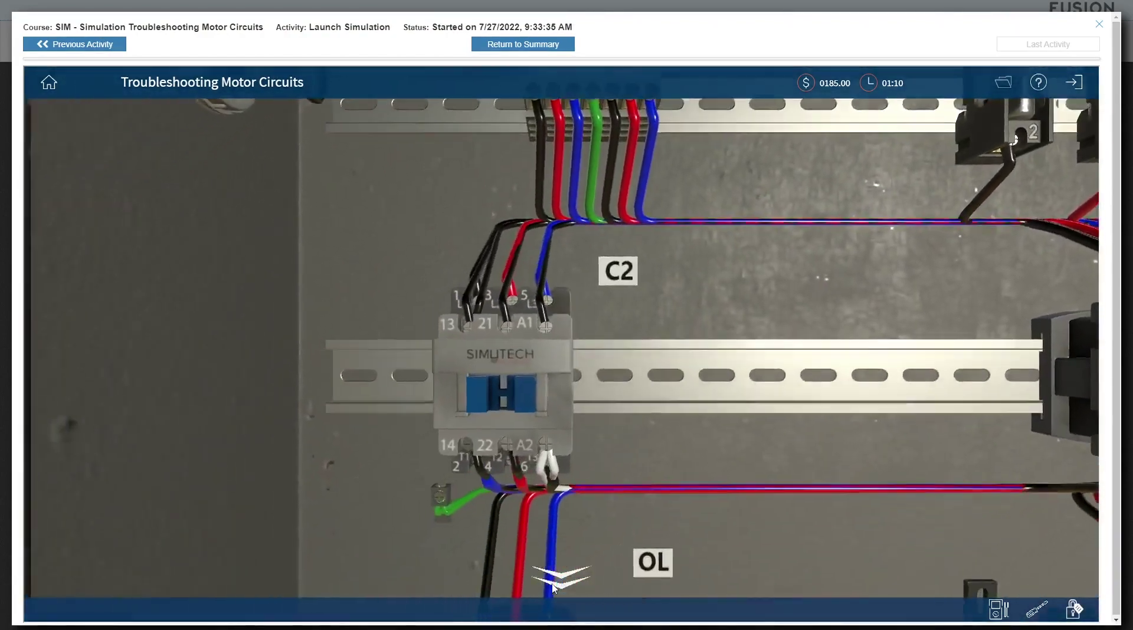
left_click(549, 587)
left_click(555, 581)
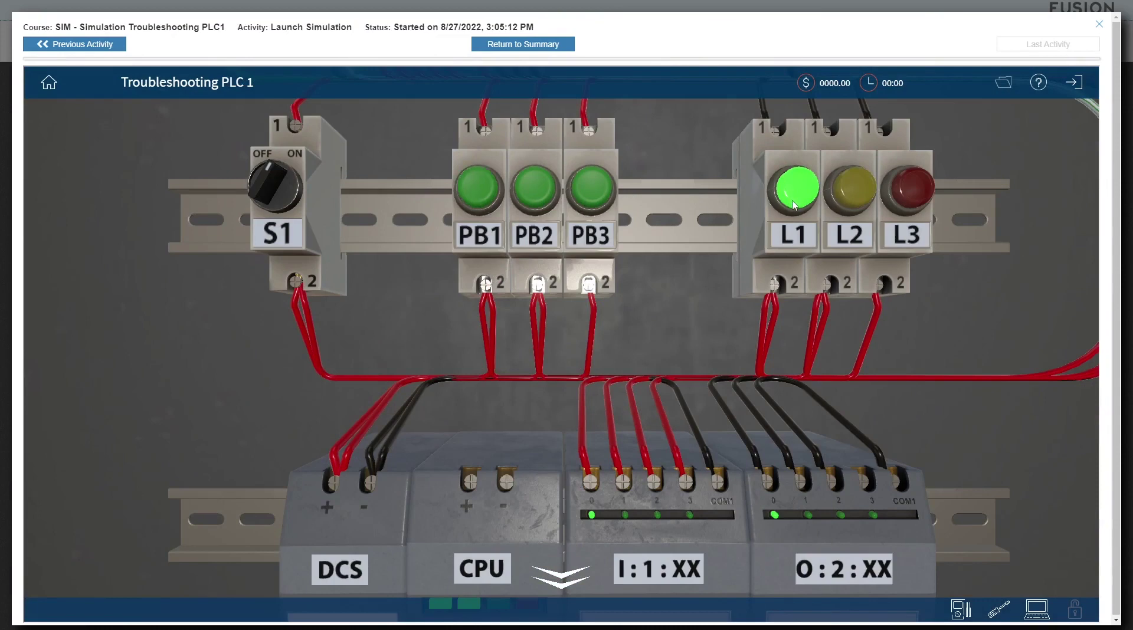
left_click(537, 192)
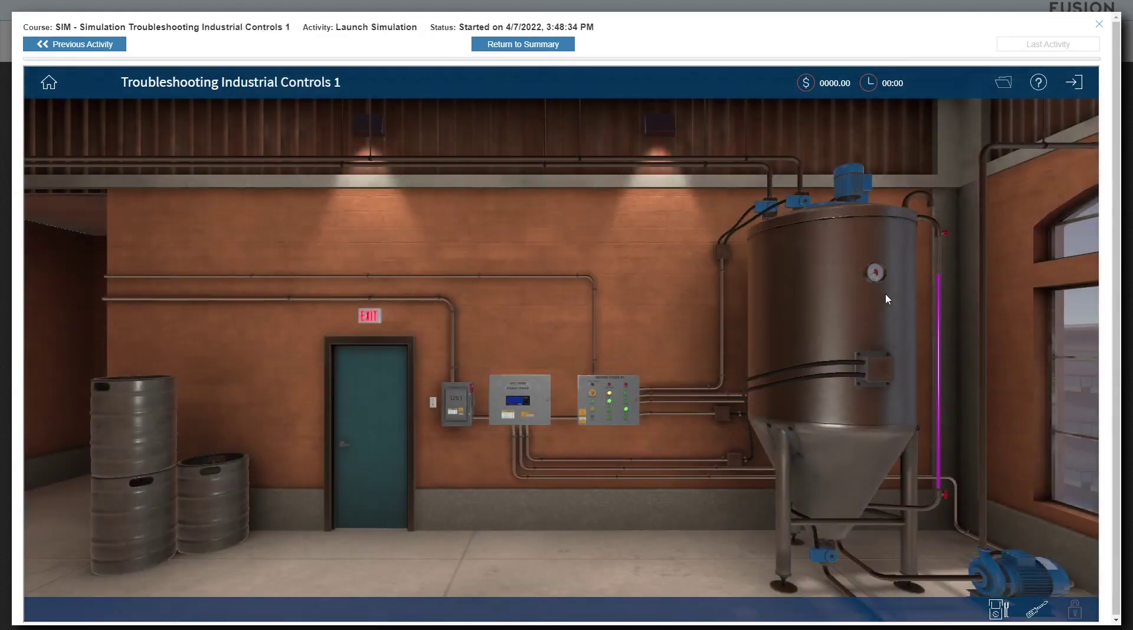
Step: Inspect the tank temperature gauge and greenhouse exhaust fans, then show the SAW DRIVE VFD1 keypad
left_click(878, 273)
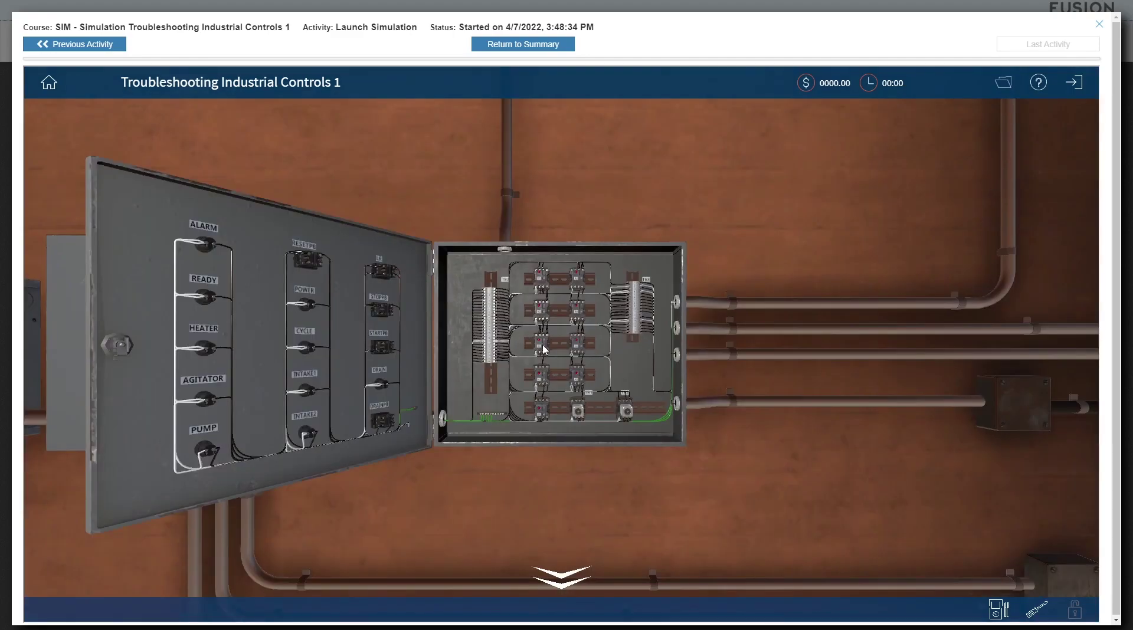
left_click(544, 349)
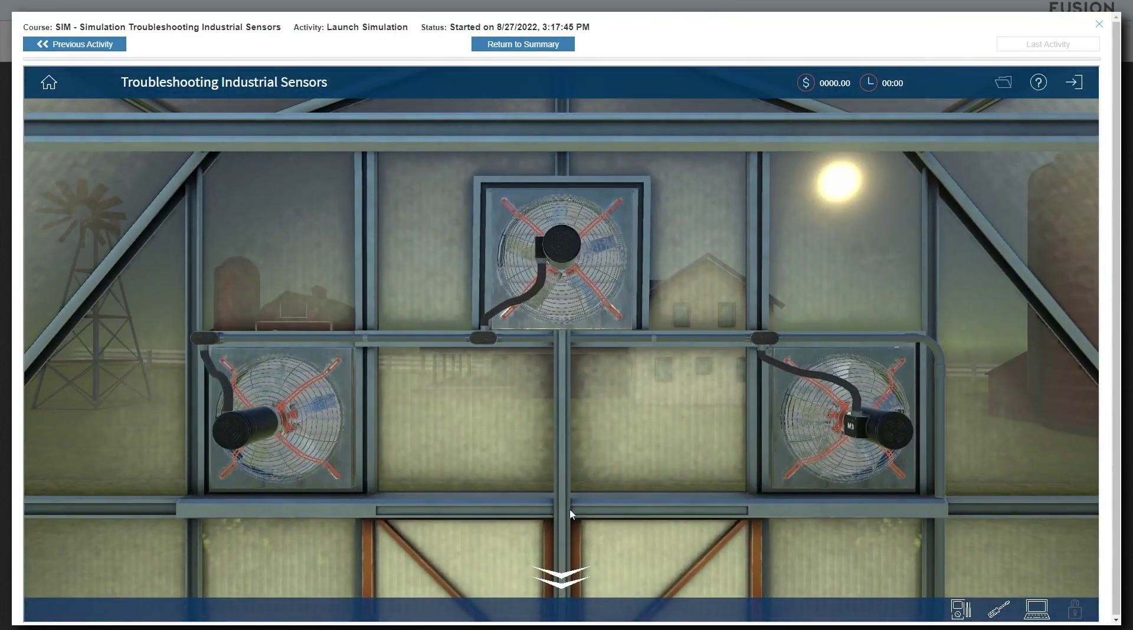
left_click(561, 580)
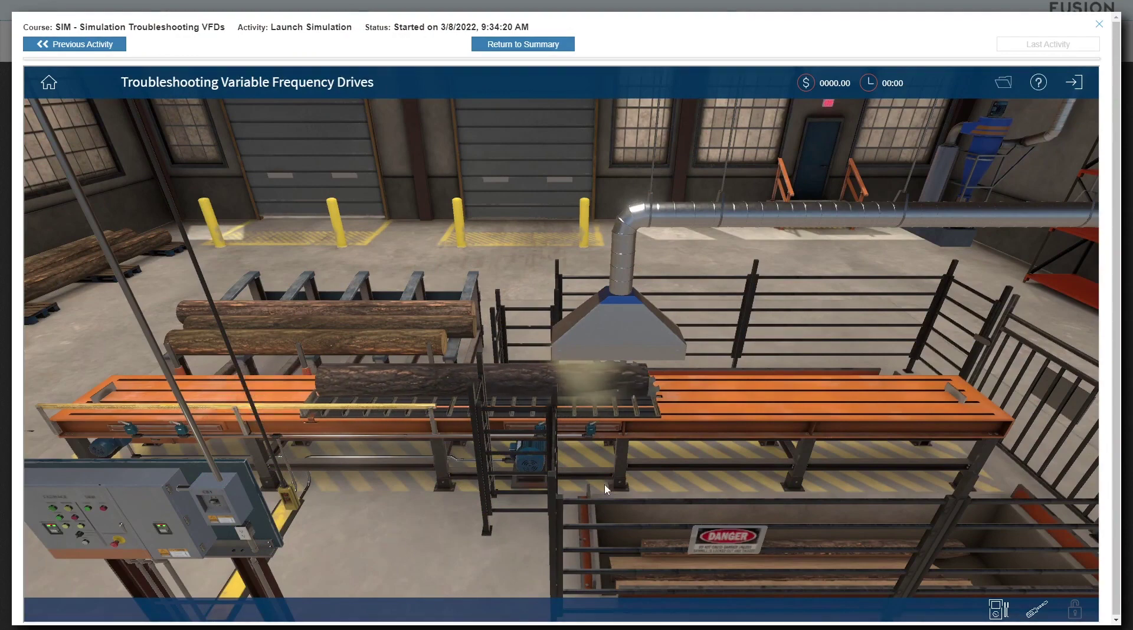
left_click(663, 466)
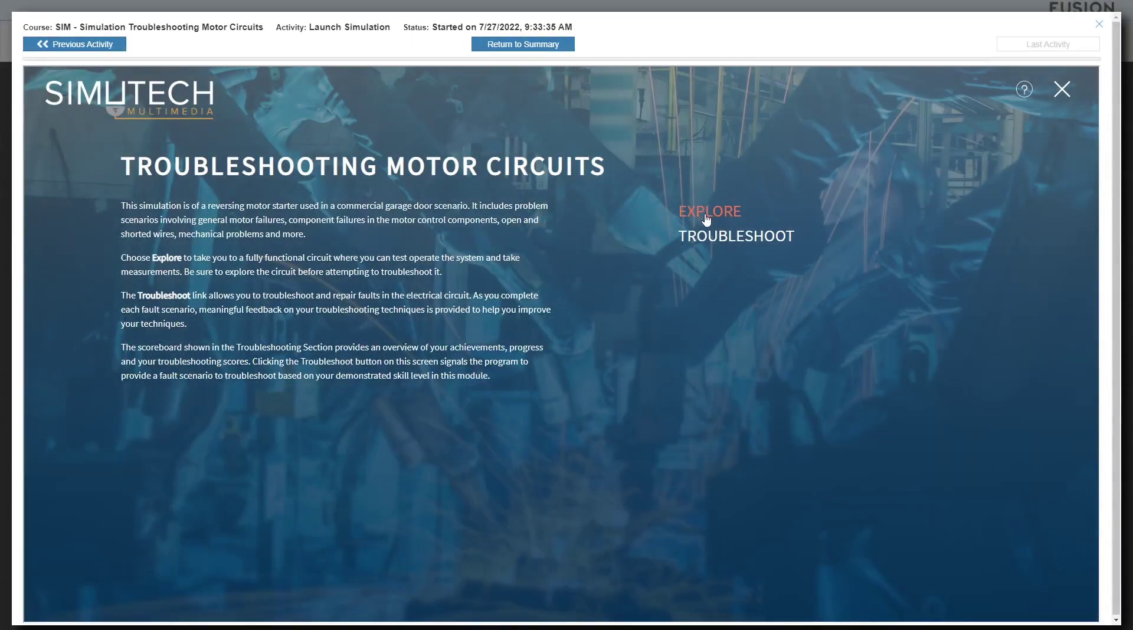
Step: Explore the motor circuit, dismiss the Attention notice, and zoom in on the PLC 1 panel
left_click(707, 216)
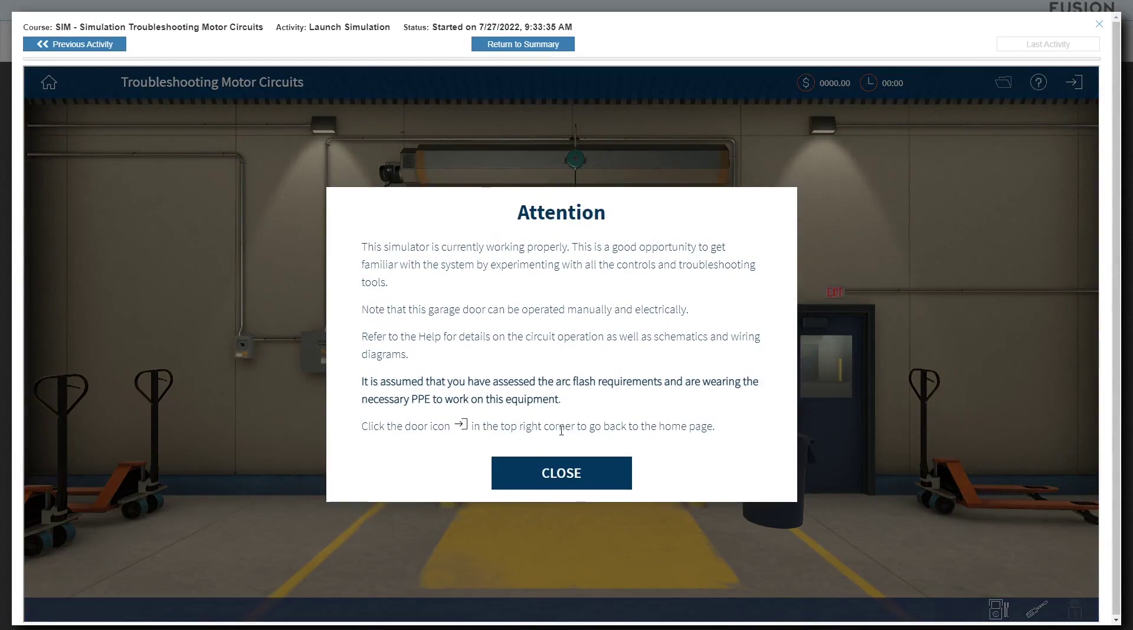
left_click(563, 482)
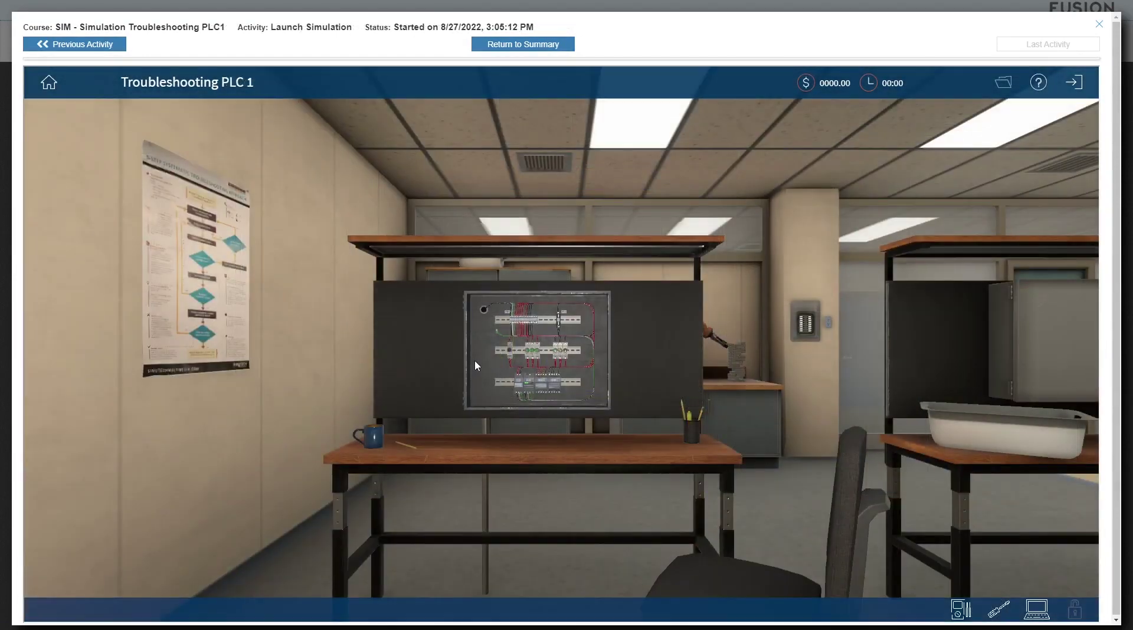
left_click(481, 361)
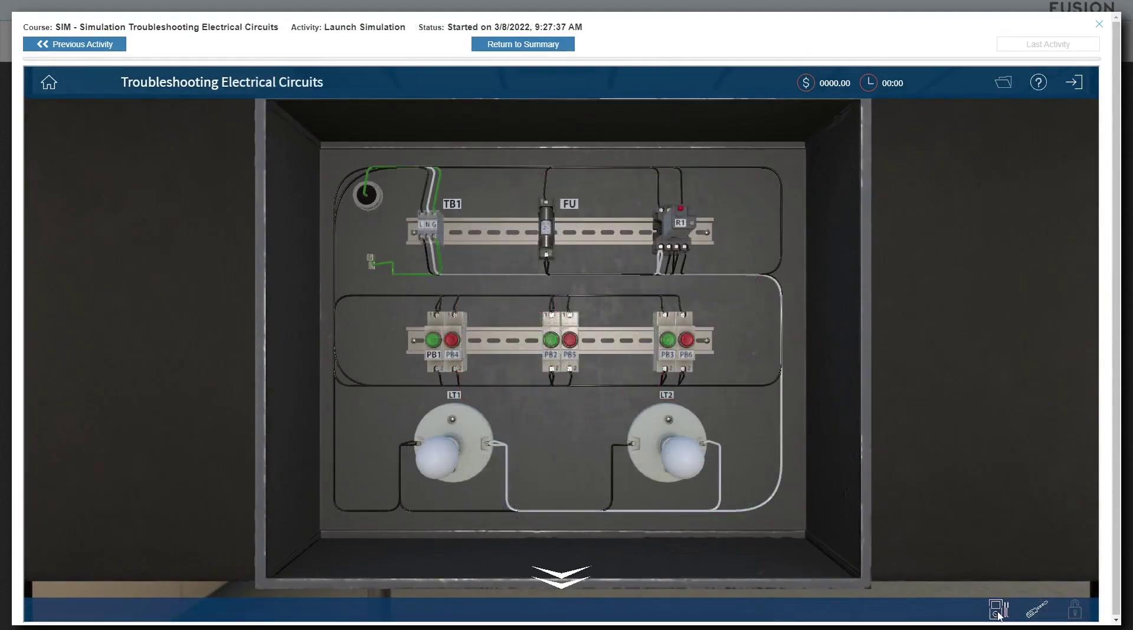
Step: Measure AC voltage at terminal block TB1's L terminal with the multimeter
left_click(999, 614)
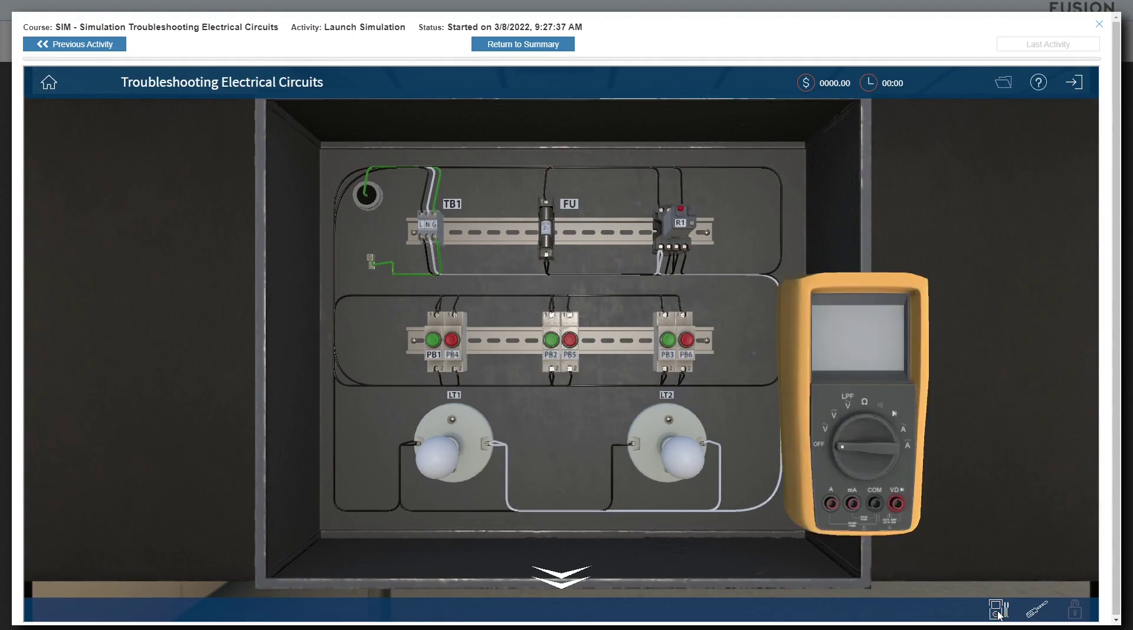
left_click(827, 435)
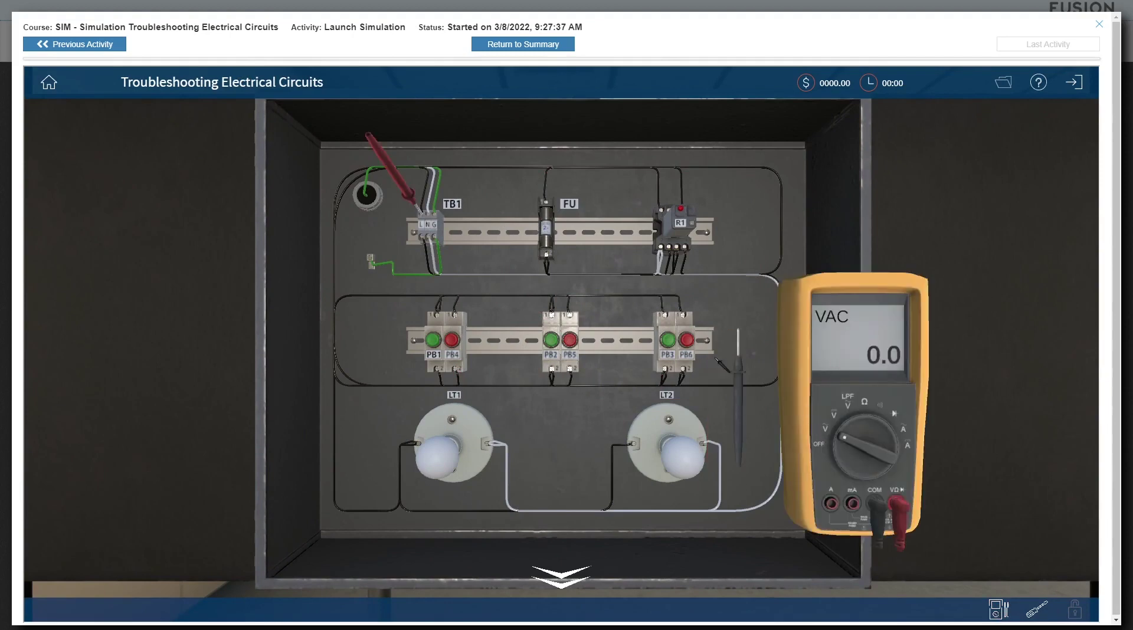
left_click(423, 221)
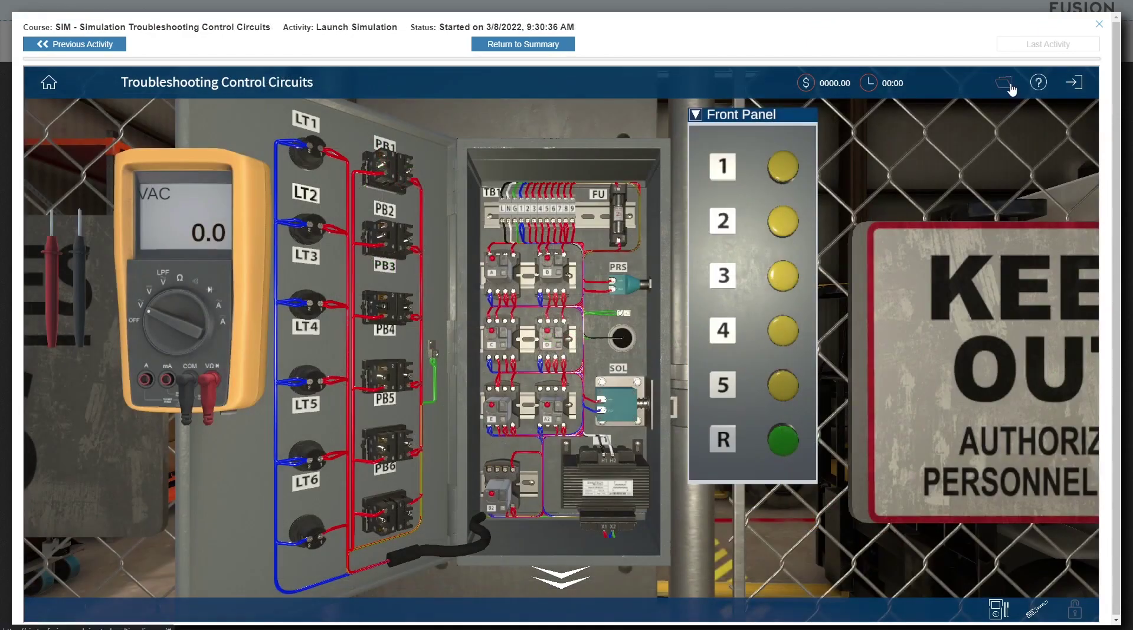
Step: Show the Schematic Diagram from References and move it aside to uncover the cabinet
left_click(1007, 90)
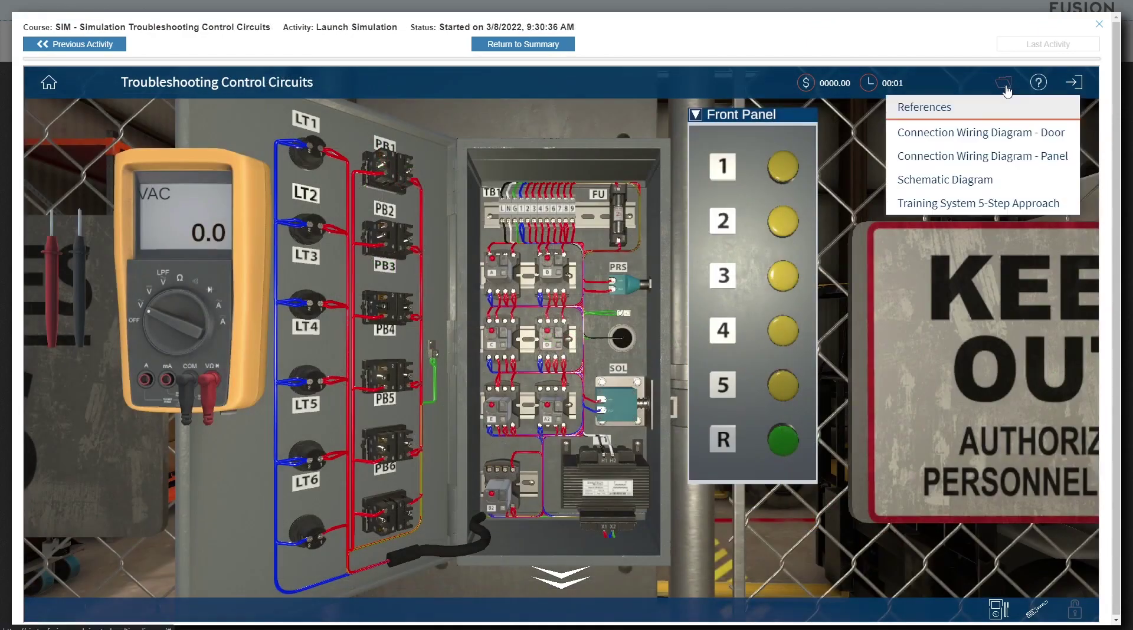
left_click(956, 180)
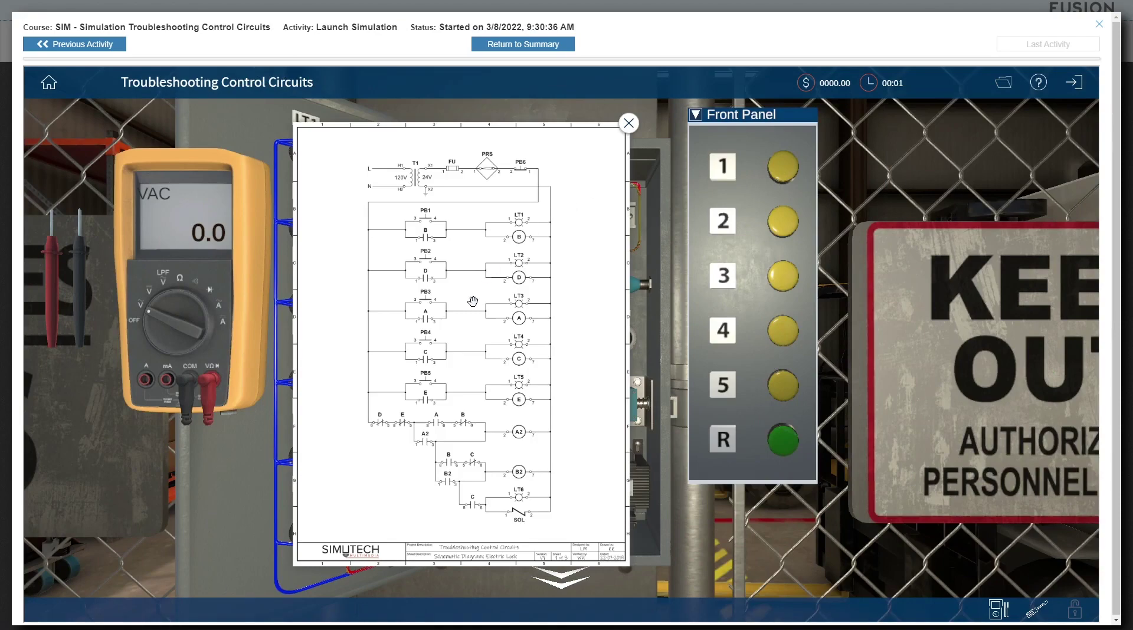
left_click_drag(472, 302, 953, 270)
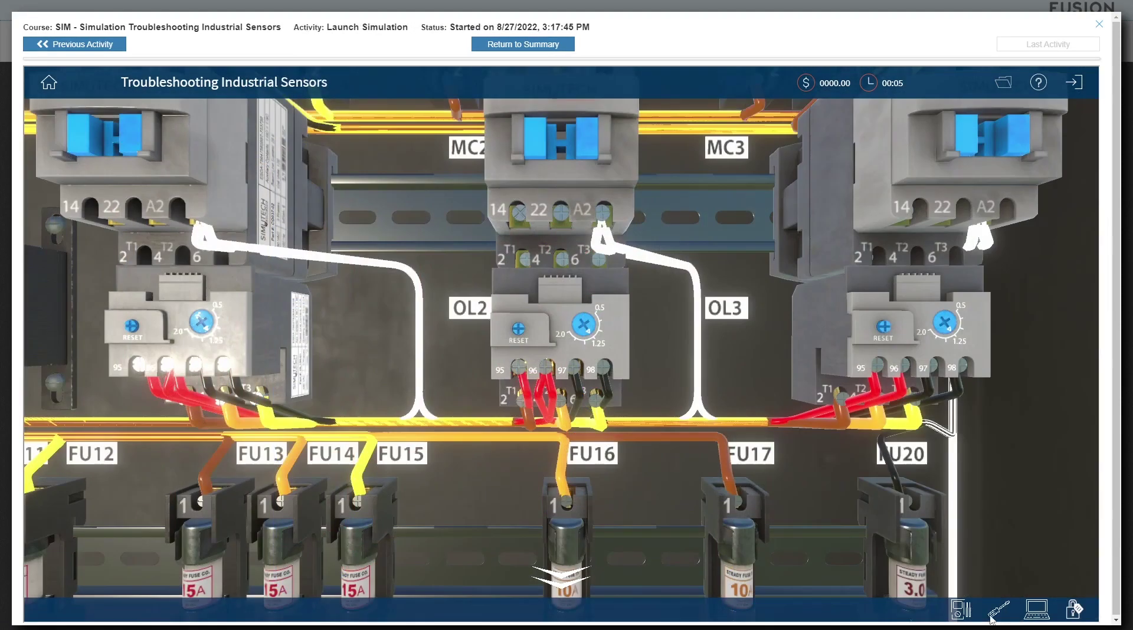
Step: Loosen OL2 terminal 98, switch DS1 off, lock it out, and accept the live-dead-live test results
left_click(606, 375)
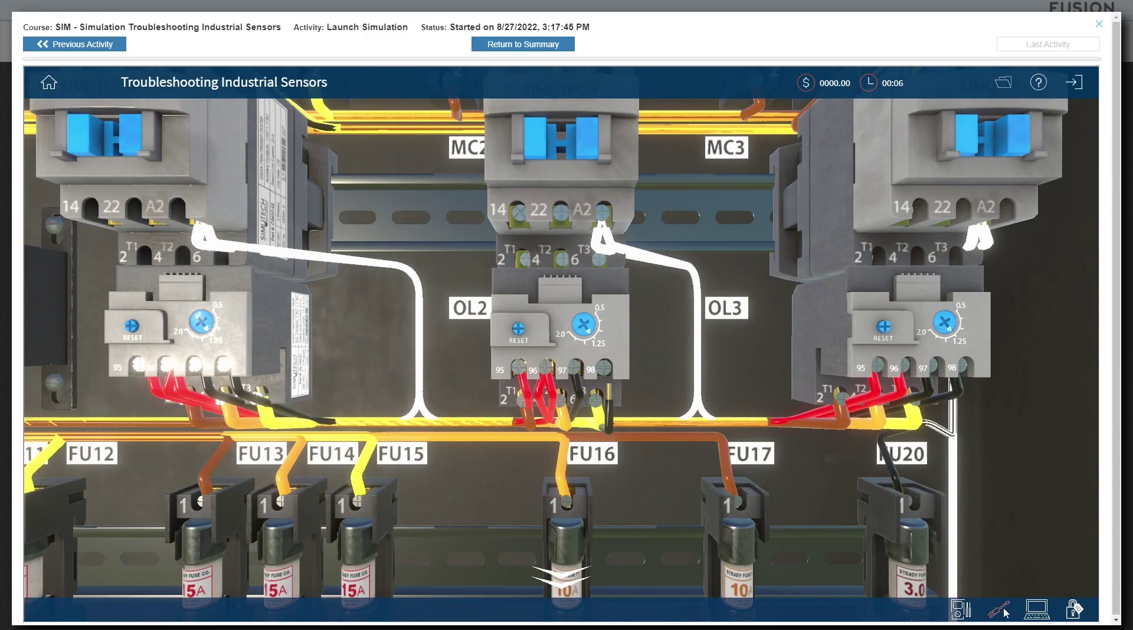
left_click(606, 375)
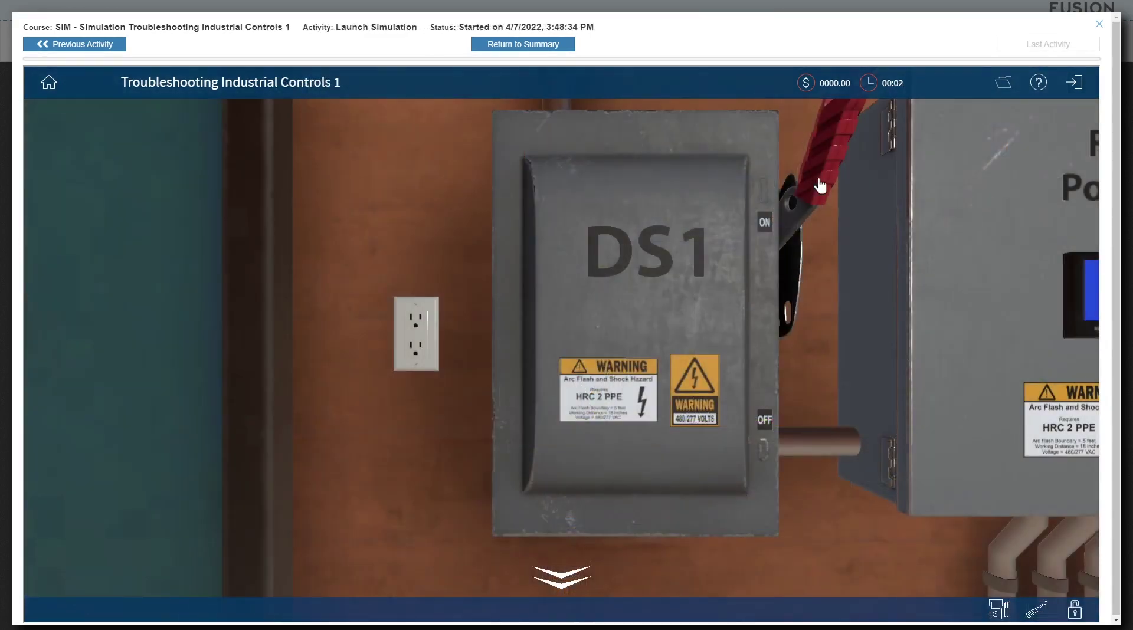
left_click(821, 185)
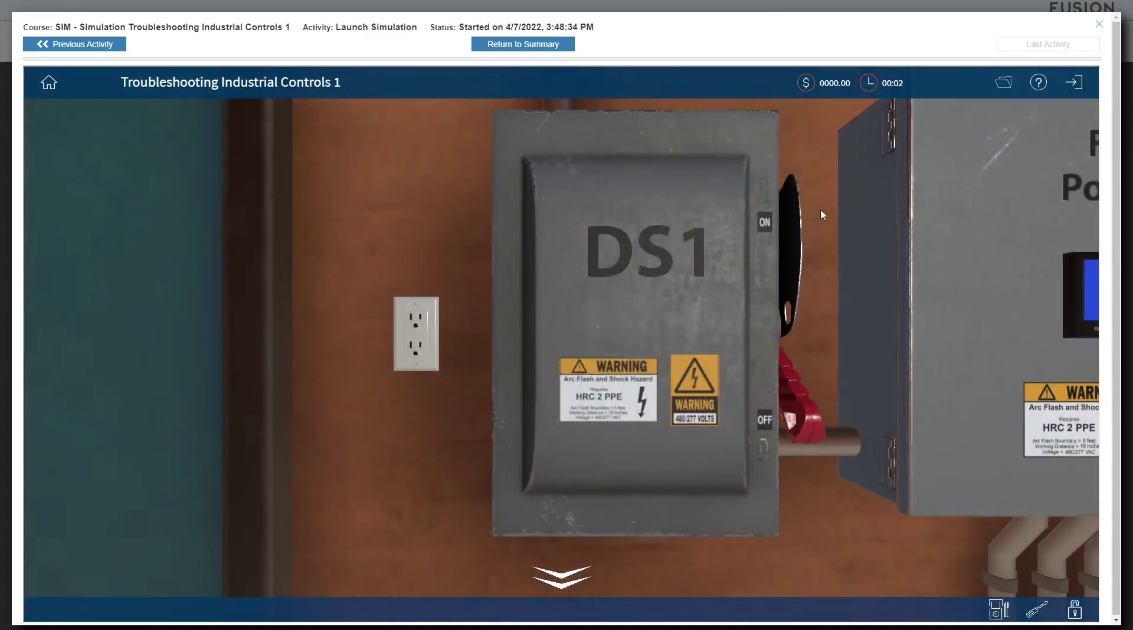
left_click(1076, 611)
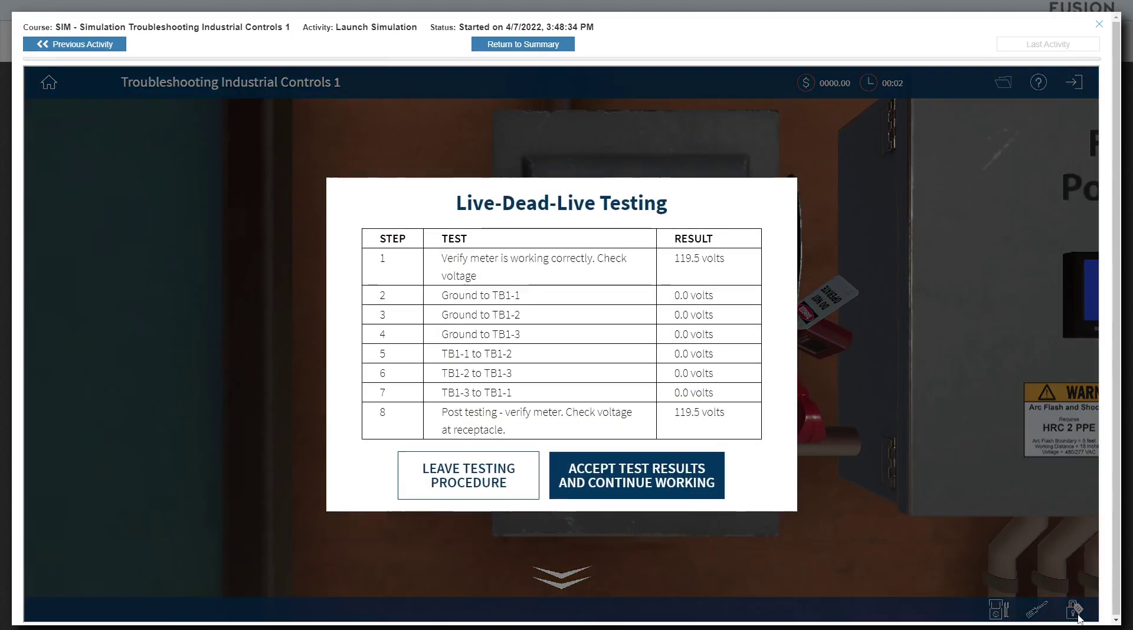
left_click(655, 485)
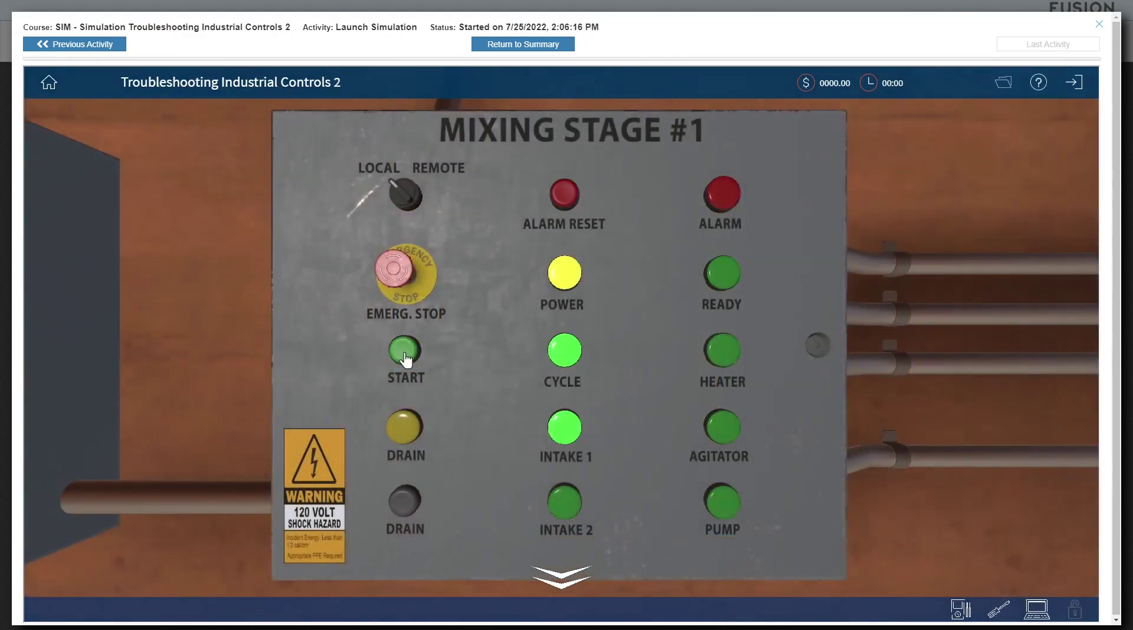
Step: Replace contactor C2 and confirm, bringing cost to $180.00 and adding 60 minutes
left_click(564, 581)
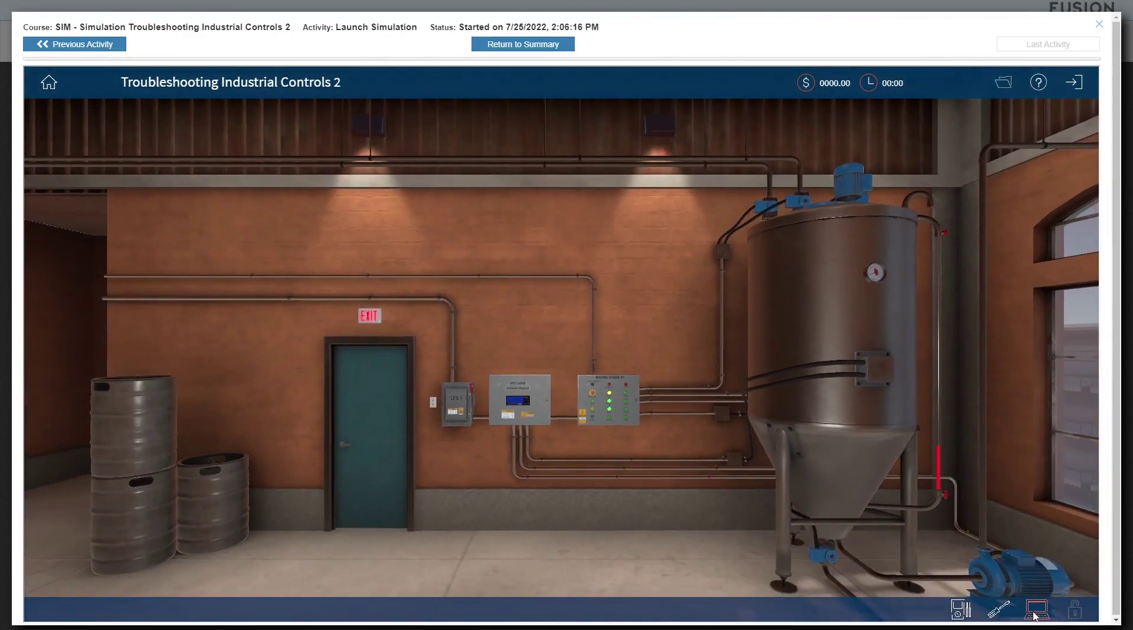
left_click(1035, 614)
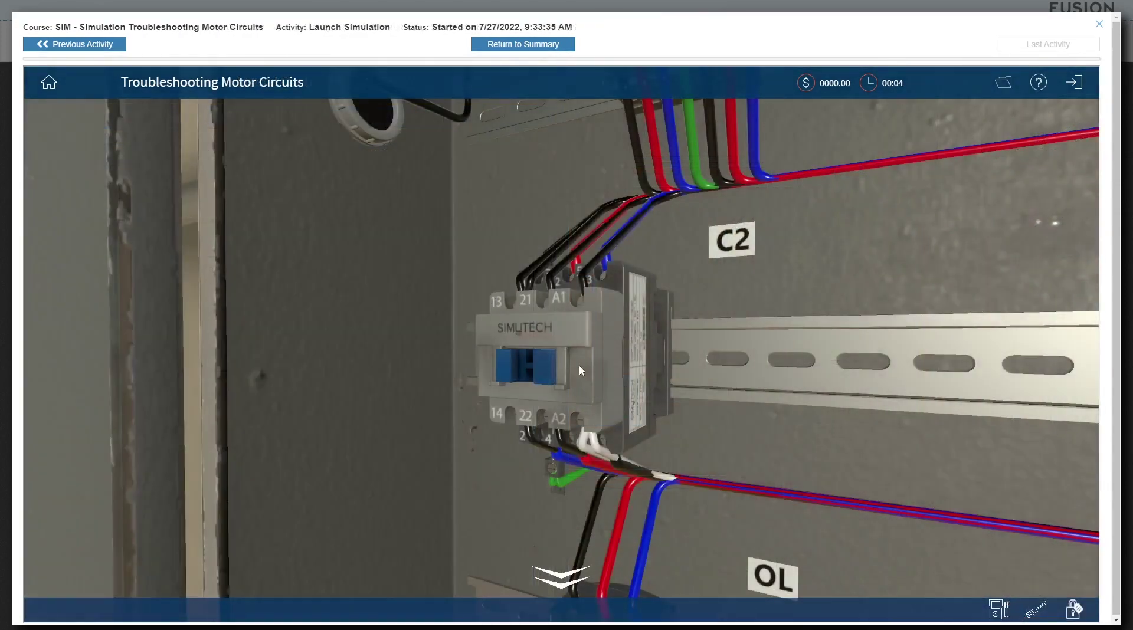
left_click(585, 375)
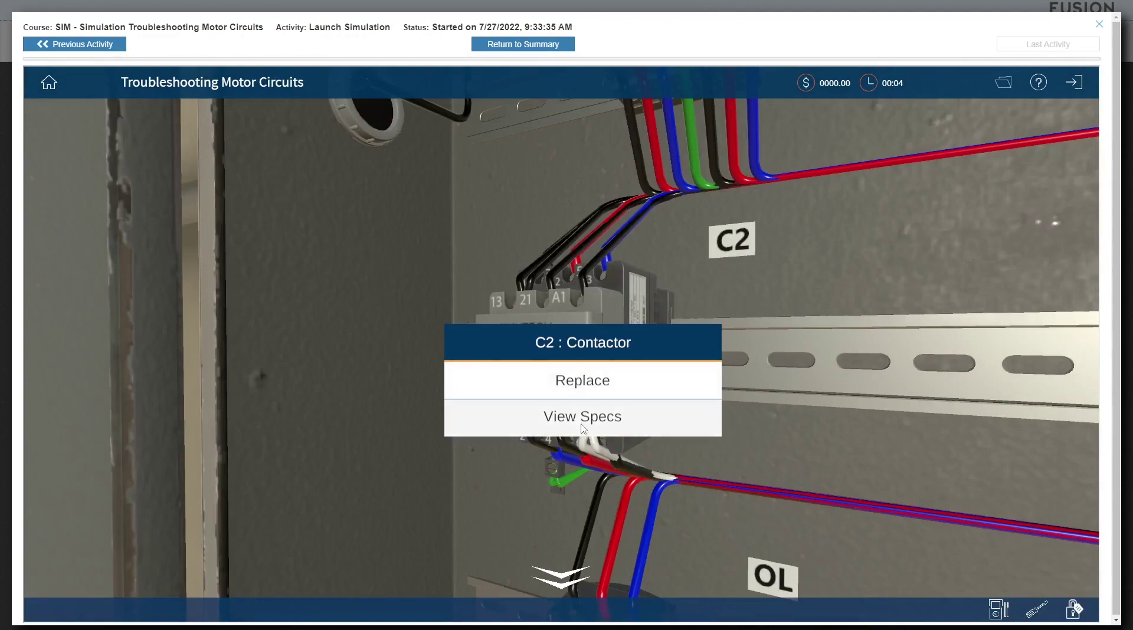
left_click(574, 384)
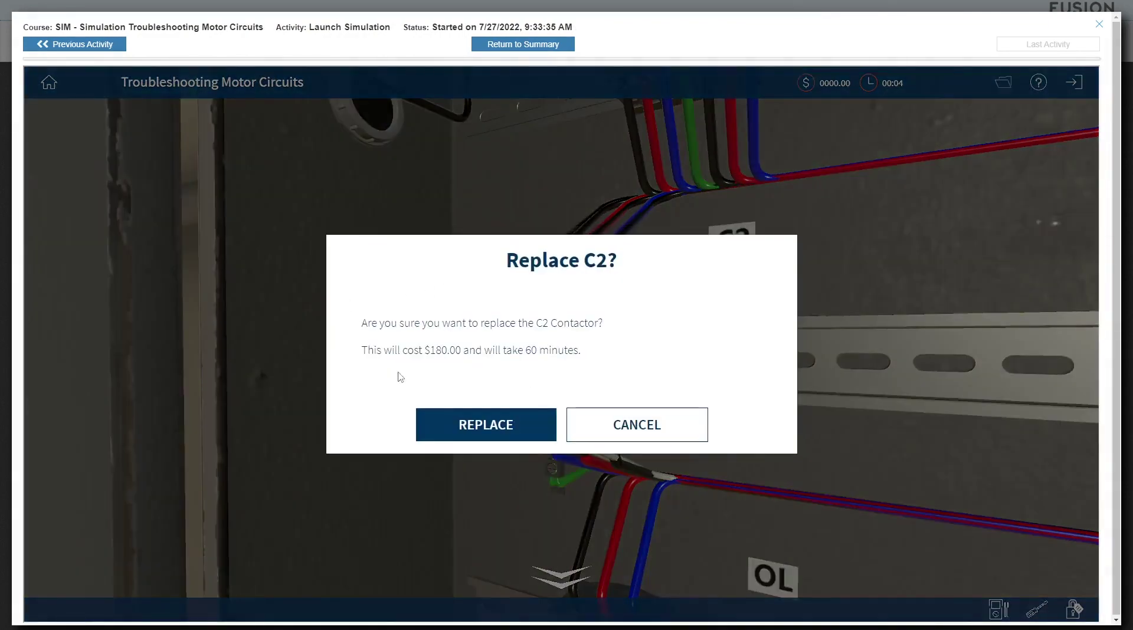
left_click(486, 434)
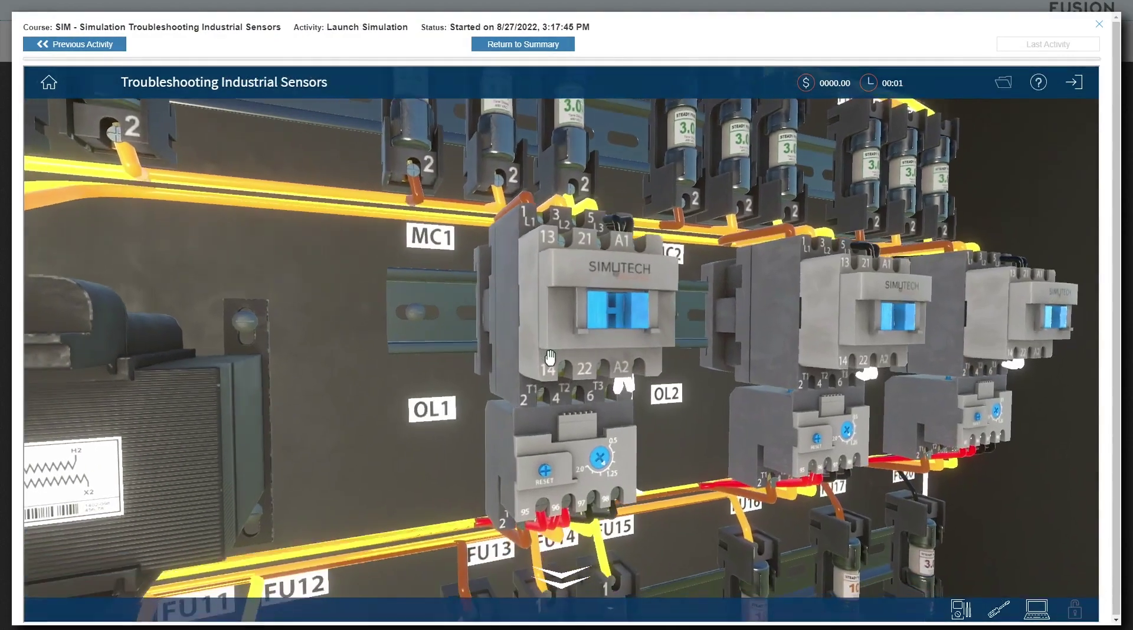
Step: Pan the sensors panel down to show fuses FU10 through FU15 below OL1 and OL2
left_click_drag(550, 357, 671, 100)
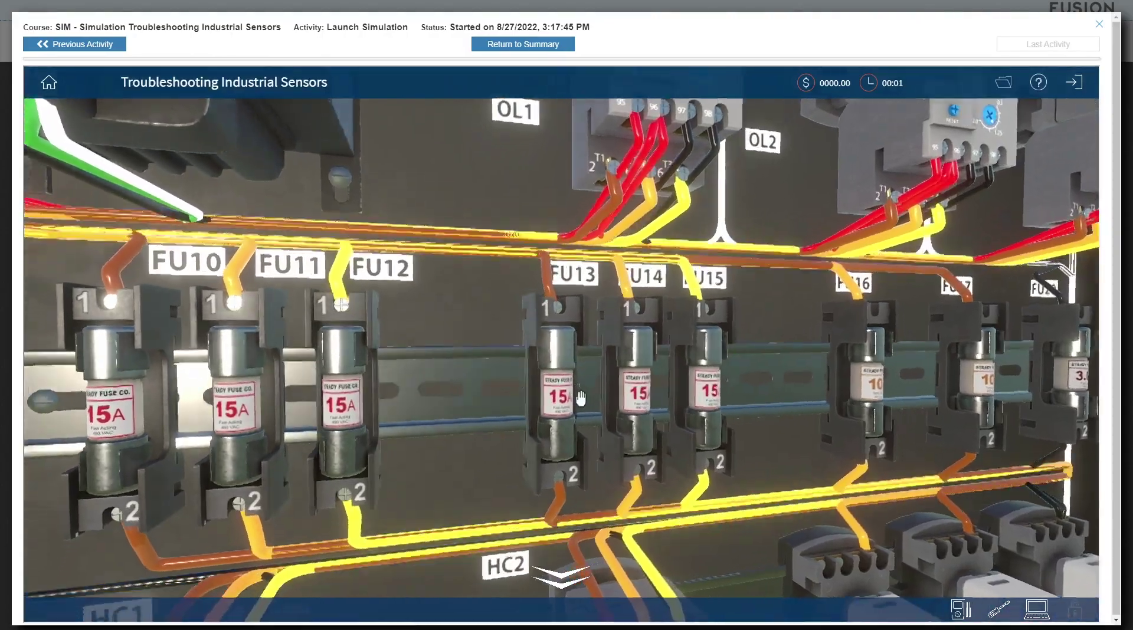